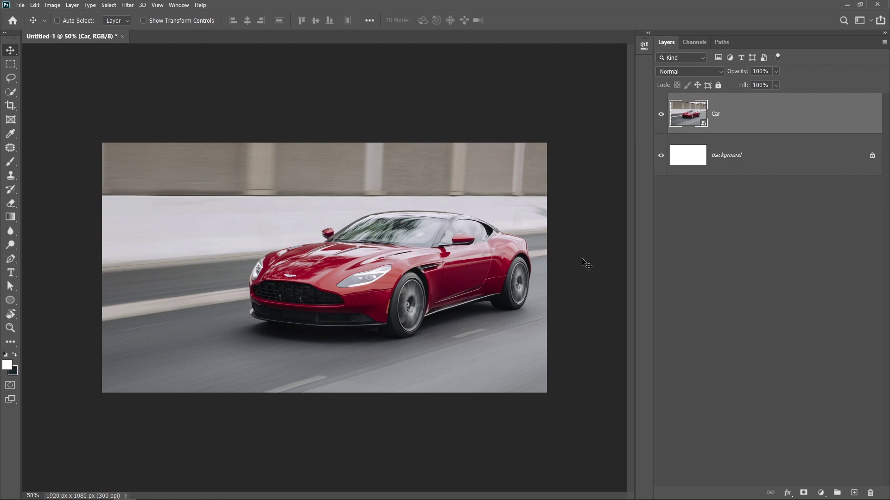
- Zoom in and out on the car, then undo the 'Car' rename to restore the layer's original name
{"action": "key", "text": "ctrl+plus"}
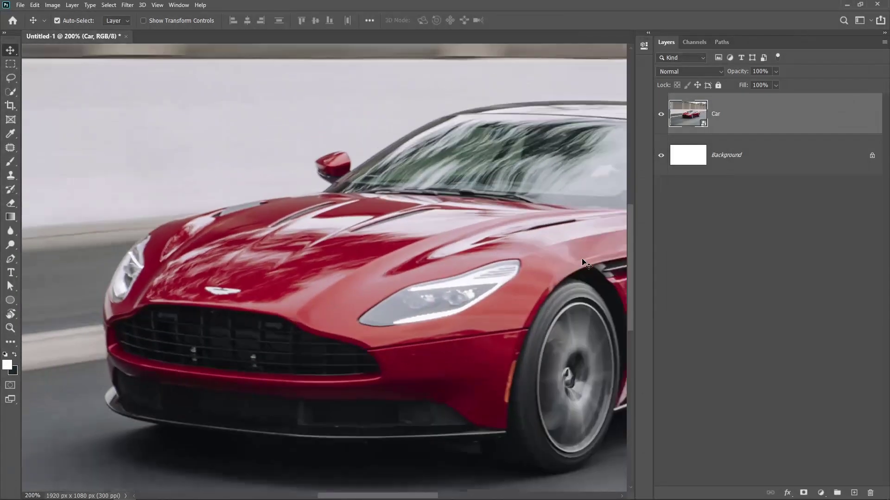
{"action": "key", "text": "ctrl+minus"}
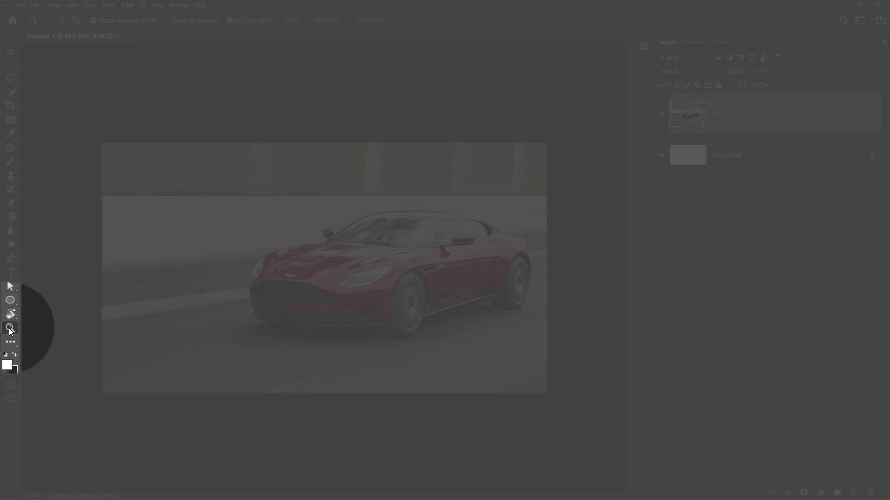
{"action": "left_click", "coordinate": [11, 328]}
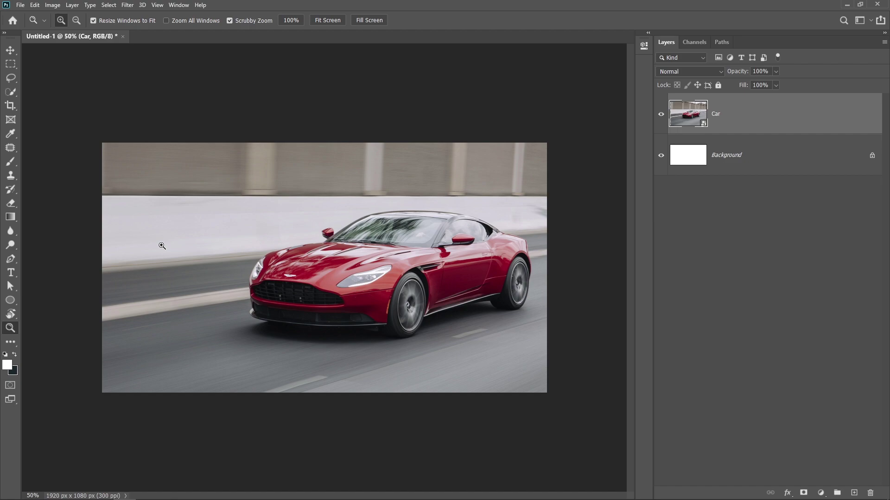
{"action": "left_click", "coordinate": [10, 50]}
{"action": "key", "text": "ctrl+z"}
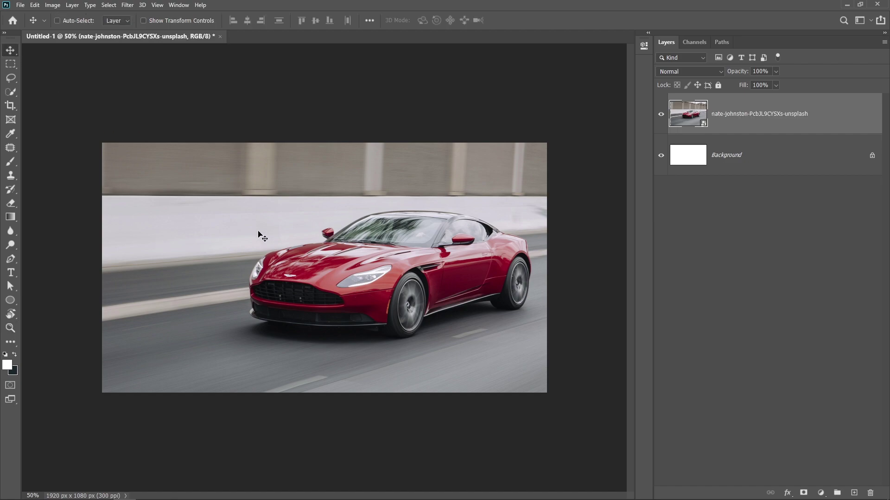
- Zoom to 400% on the car's hood, then fit the whole photo on screen
{"action": "key", "text": "ctrl"}
{"action": "key", "text": "ctrl+space"}
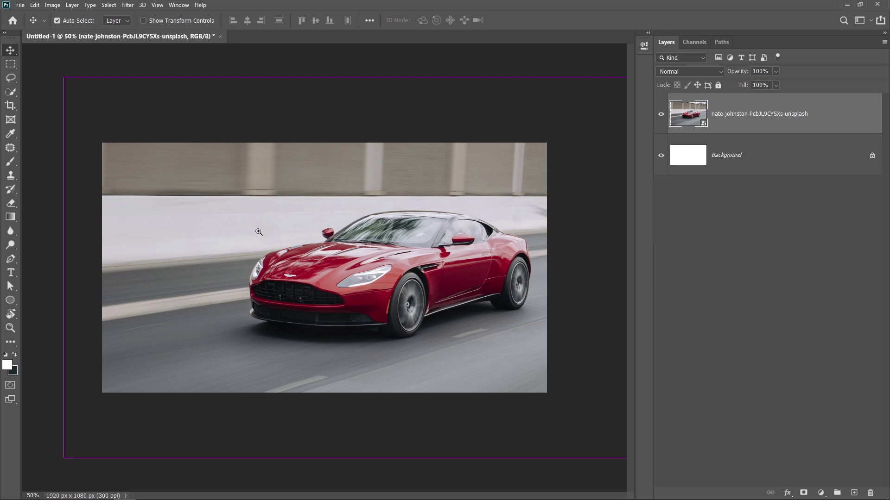
{"action": "left_click", "coordinate": [259, 232]}
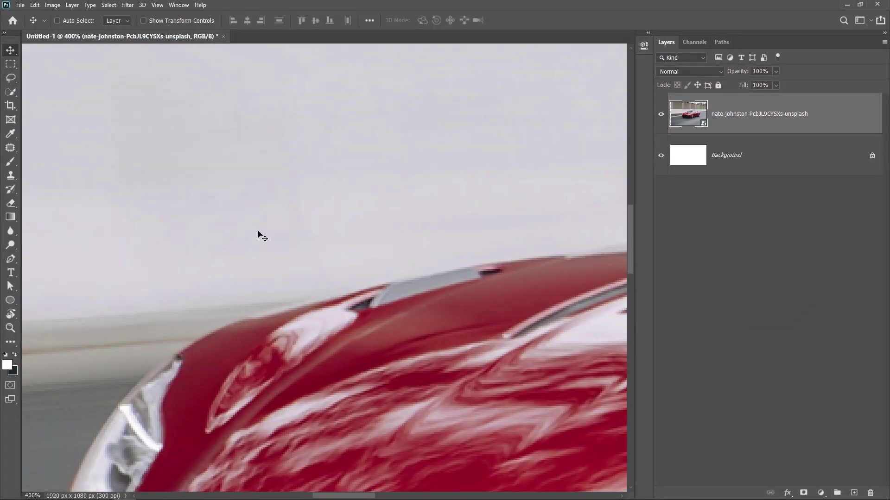
{"action": "key", "text": "ctrl+0"}
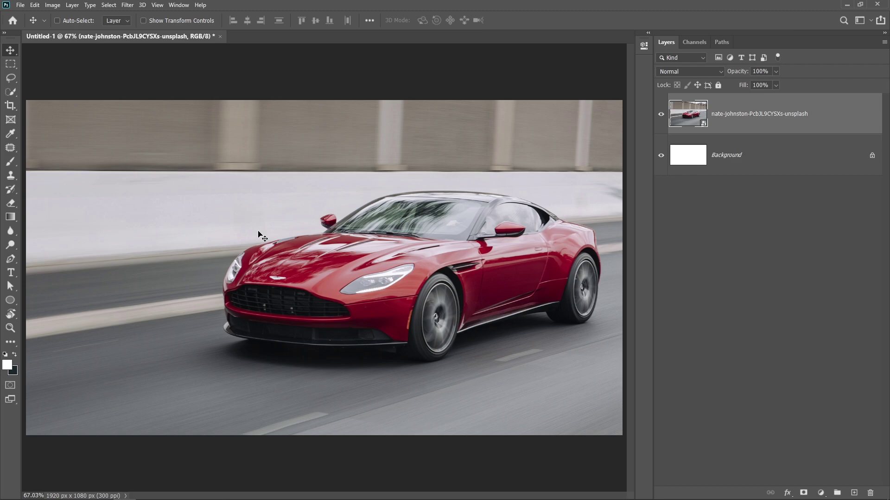
- View the photo at 100% actual pixels, then fit it back to the window
{"action": "key", "text": "ctrl"}
{"action": "key", "text": "ctrl+plus"}
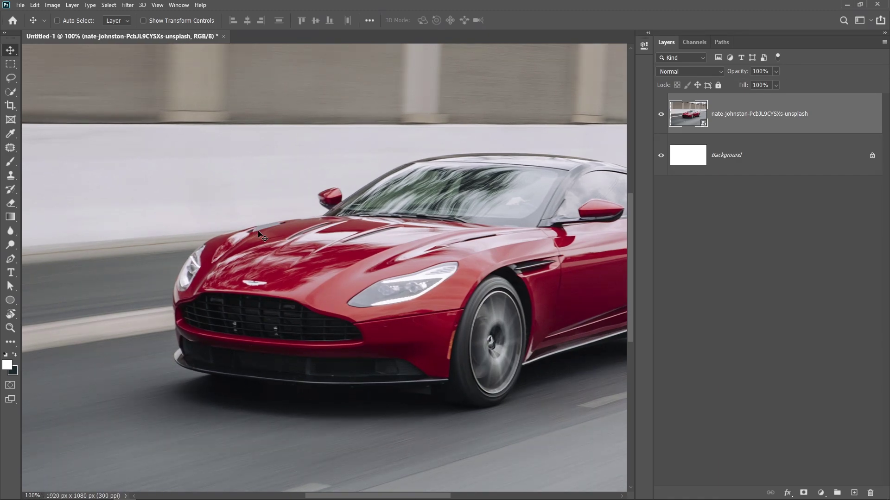
{"action": "key", "text": "ctrl"}
{"action": "key", "text": "ctrl+minus"}
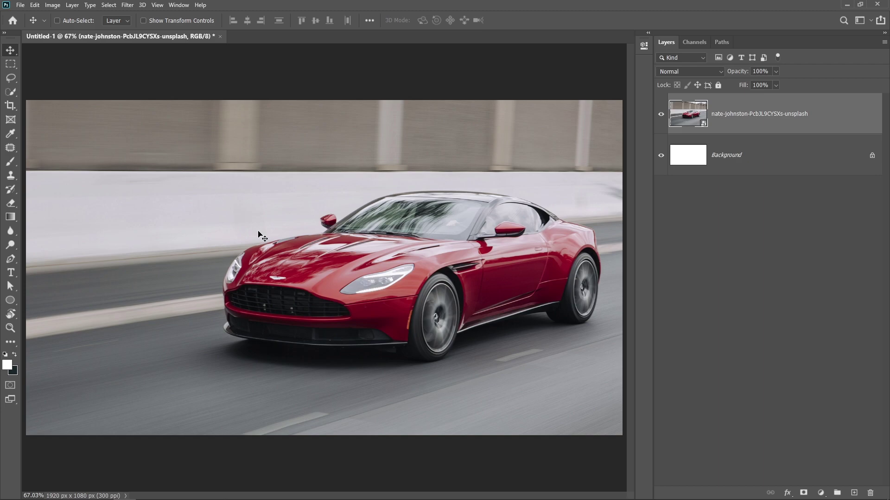
{"action": "key", "text": "ctrl+0"}
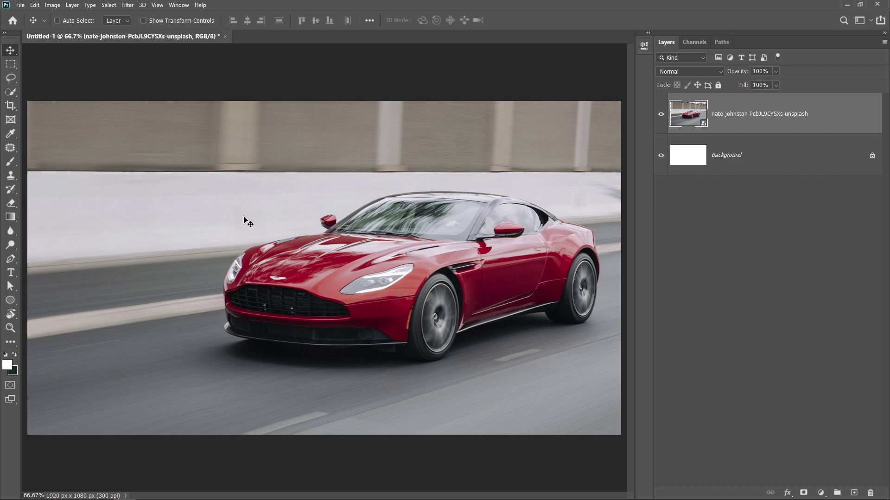
{"action": "key", "text": "z"}
{"action": "mouse_move", "coordinate": [242, 216]}
{"action": "left_mouse_down"}
{"action": "mouse_move", "coordinate": [312, 219]}
{"action": "mouse_move", "coordinate": [246, 215]}
{"action": "left_mouse_up"}
{"action": "key", "text": "v"}
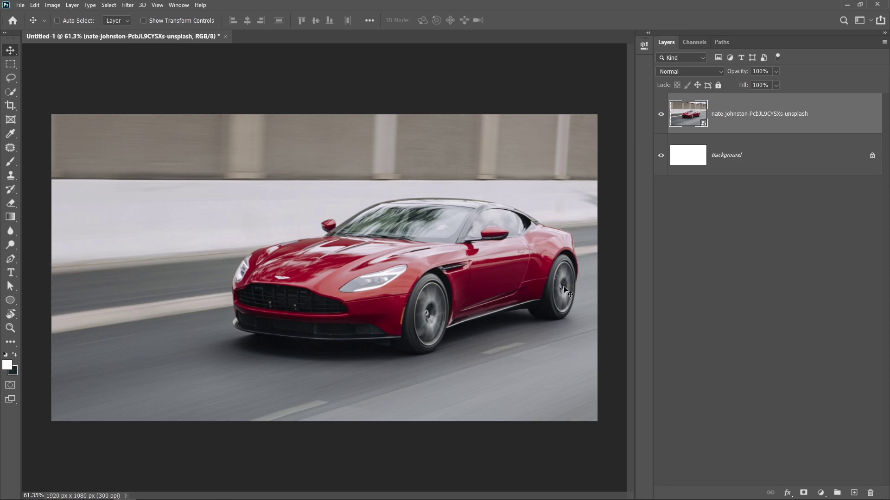
{"action": "key", "text": "ctrl+plus"}
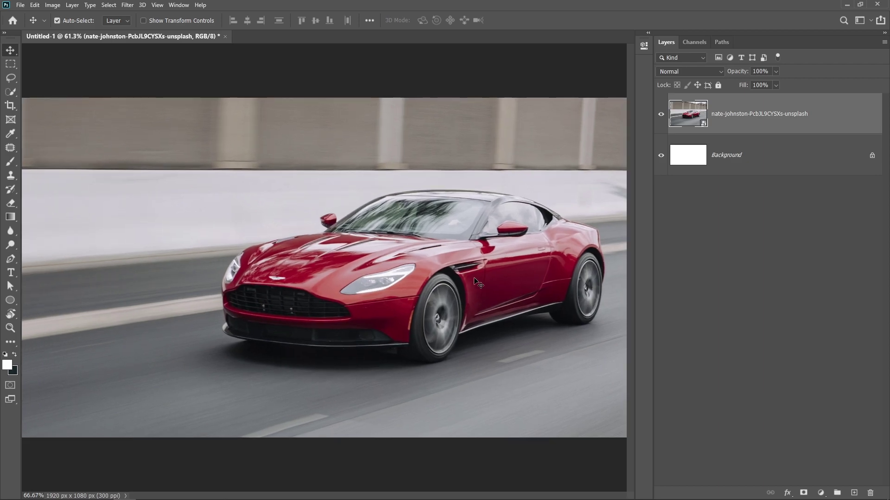
{"action": "key", "text": "ctrl+plus"}
{"action": "key", "text": "ctrl+plus"}
{"action": "key", "text": "ctrl+plus"}
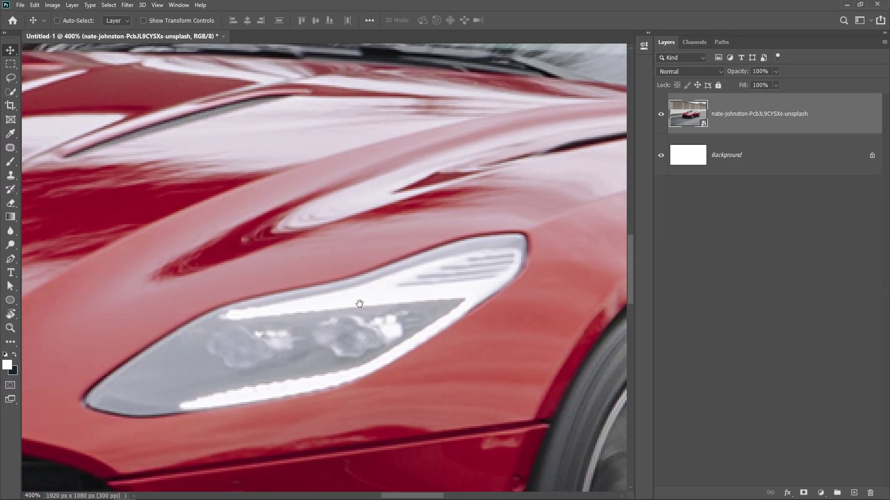
{"action": "key", "text": "ctrl+plus"}
{"action": "mouse_move", "coordinate": [276, 285]}
{"action": "left_mouse_down"}
{"action": "mouse_move", "coordinate": [463, 277]}
{"action": "mouse_move", "coordinate": [361, 264]}
{"action": "mouse_move", "coordinate": [449, 168]}
{"action": "left_mouse_up"}
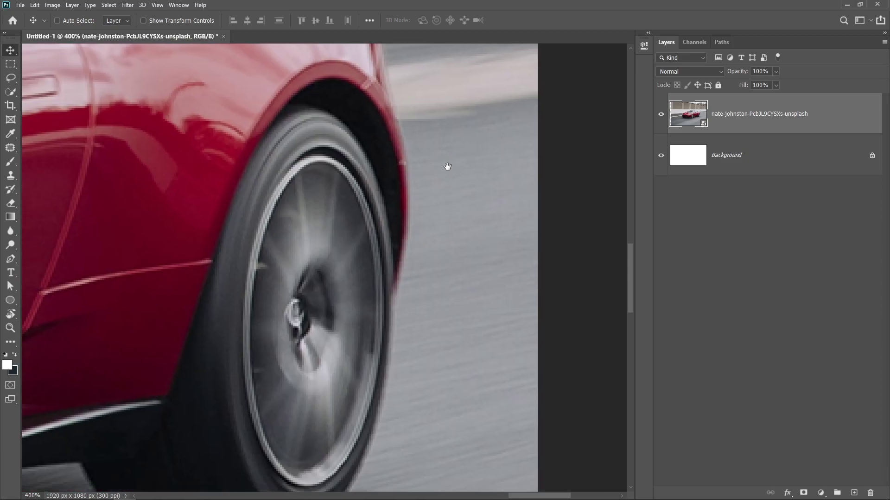
{"action": "key", "text": "ctrl+minus"}
{"action": "key", "text": "ctrl+minus"}
{"action": "key", "text": "ctrl+minus"}
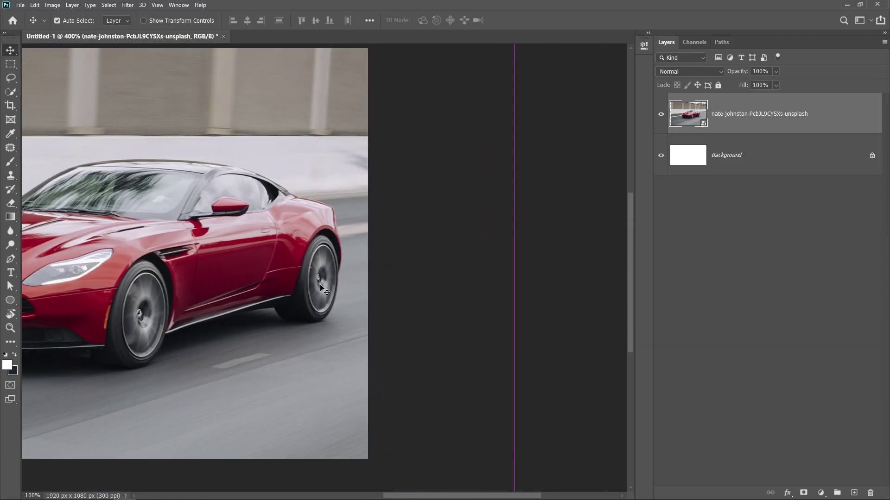
{"action": "key", "text": "ctrl+minus"}
{"action": "key", "text": "ctrl+minus"}
{"action": "key", "text": "ctrl+plus"}
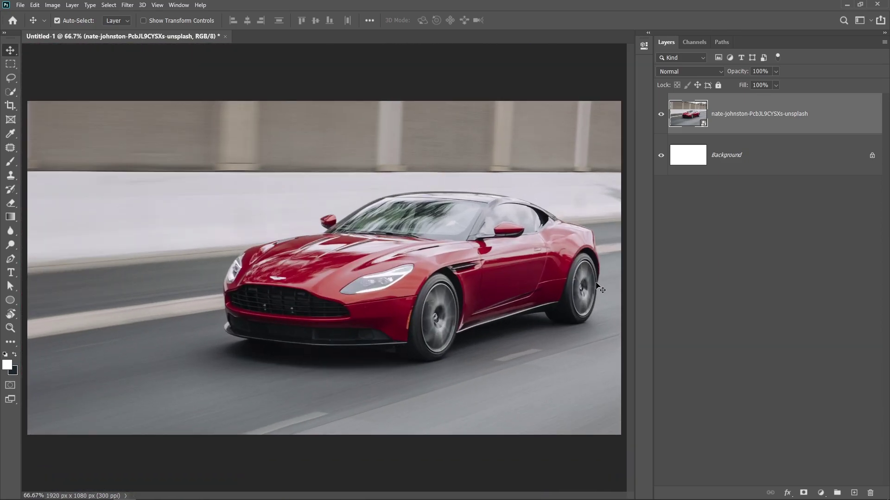
- Zoom in on the car's rear wheel and back out, then return to the Move tool
{"action": "key", "text": "z"}
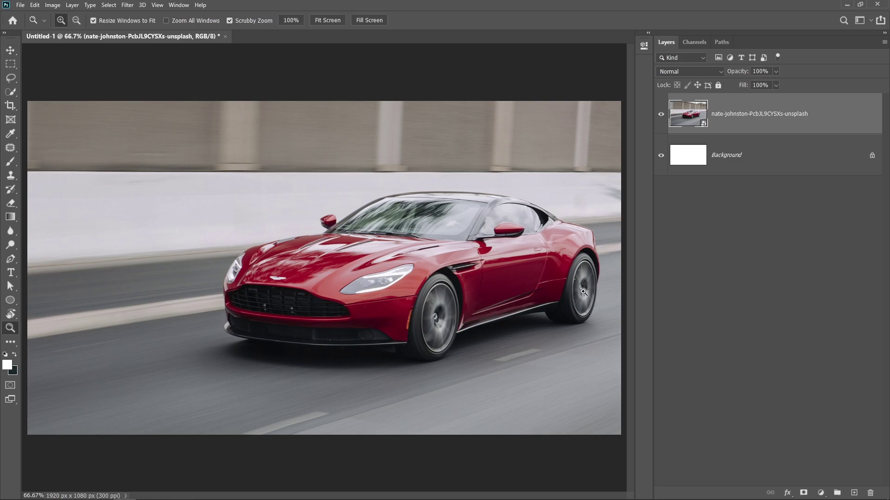
{"action": "left_click_drag", "start_coordinate": [585, 292], "coordinate": [657, 293]}
{"action": "key", "text": "ctrl+minus"}
{"action": "key", "text": "ctrl+minus"}
{"action": "key", "text": "ctrl+minus"}
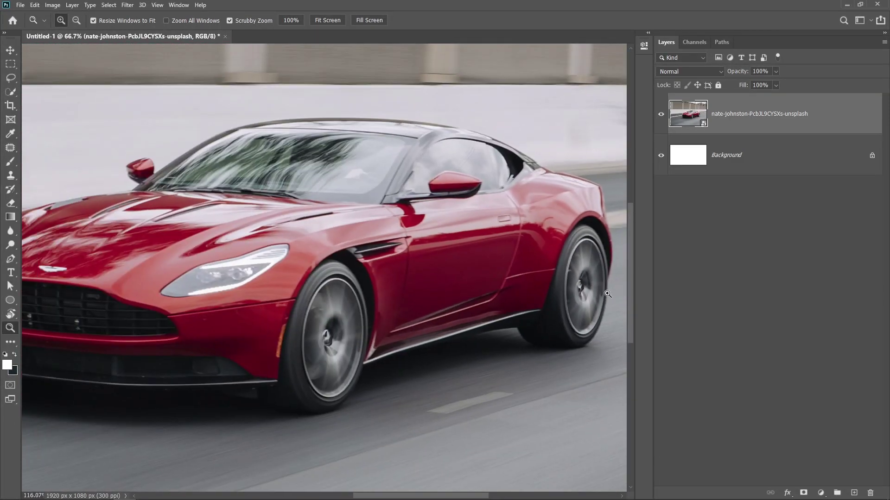
{"action": "mouse_move", "coordinate": [334, 276]}
{"action": "left_mouse_down"}
{"action": "mouse_move", "coordinate": [425, 272]}
{"action": "mouse_move", "coordinate": [211, 269]}
{"action": "mouse_move", "coordinate": [397, 235]}
{"action": "mouse_move", "coordinate": [304, 258]}
{"action": "mouse_move", "coordinate": [414, 288]}
{"action": "left_mouse_up"}
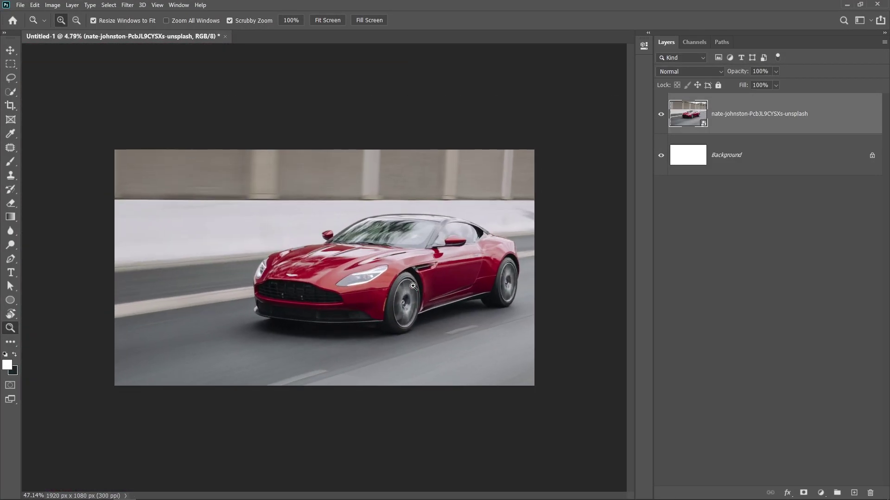
{"action": "key", "text": "v"}
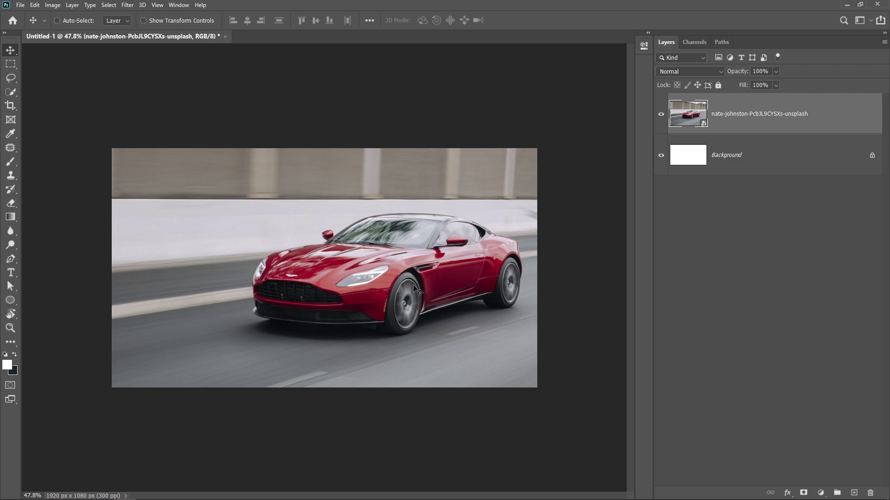
{"action": "key", "text": "ctrl"}
- Scrubby-zoom onto the front wheel at about 372%, then pull back to a whole-car overview
{"action": "key", "text": "z"}
{"action": "left_click_drag", "start_coordinate": [430, 307], "coordinate": [498, 301]}
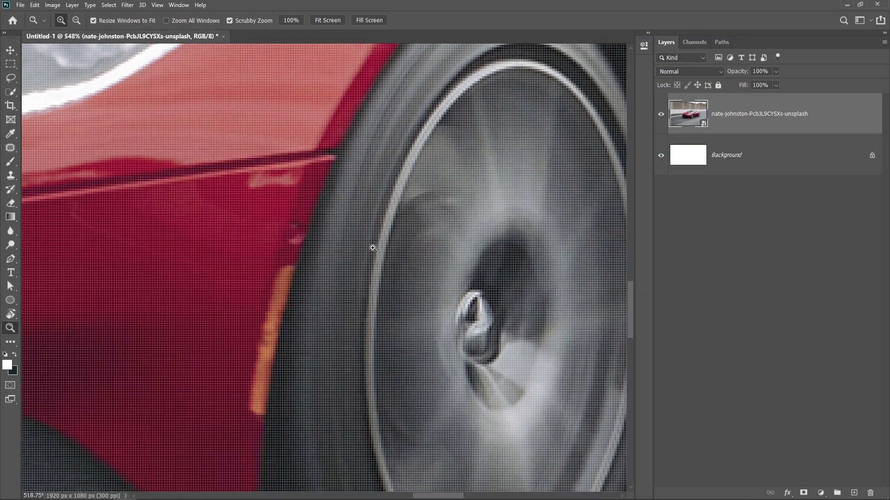
{"action": "left_click_drag", "start_coordinate": [371, 245], "coordinate": [362, 246]}
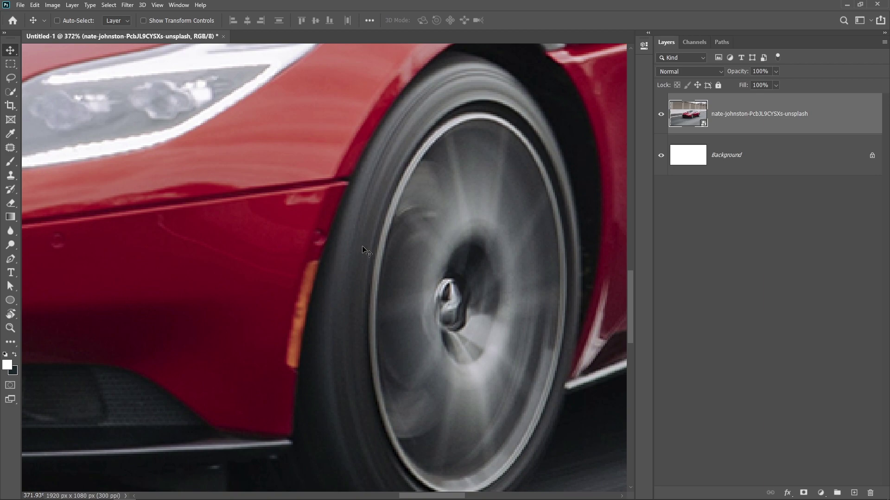
{"action": "key", "text": "h"}
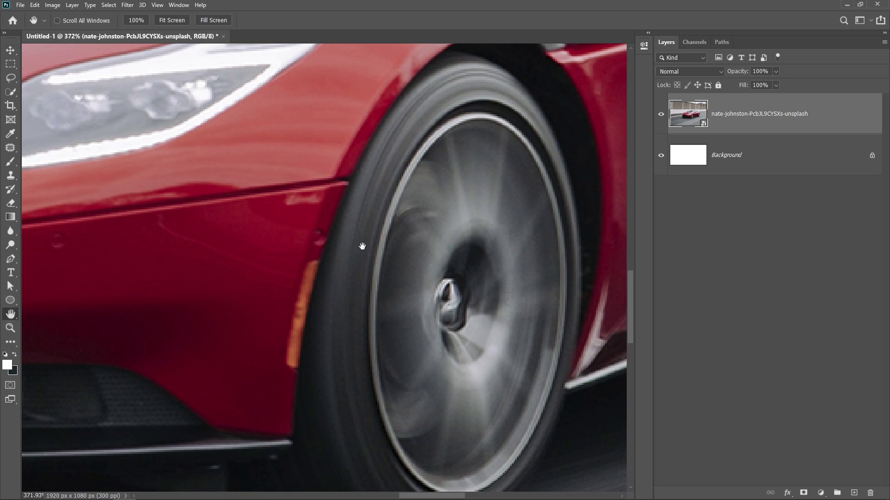
{"action": "mouse_move", "coordinate": [362, 246]}
{"action": "left_mouse_down"}
{"action": "mouse_move", "coordinate": [189, 199]}
{"action": "mouse_move", "coordinate": [410, 149]}
{"action": "mouse_move", "coordinate": [533, 302]}
{"action": "mouse_move", "coordinate": [275, 316]}
{"action": "mouse_move", "coordinate": [272, 201]}
{"action": "mouse_move", "coordinate": [272, 257]}
{"action": "mouse_move", "coordinate": [241, 272]}
{"action": "mouse_move", "coordinate": [515, 230]}
{"action": "mouse_move", "coordinate": [160, 362]}
{"action": "mouse_move", "coordinate": [310, 261]}
{"action": "left_mouse_up"}
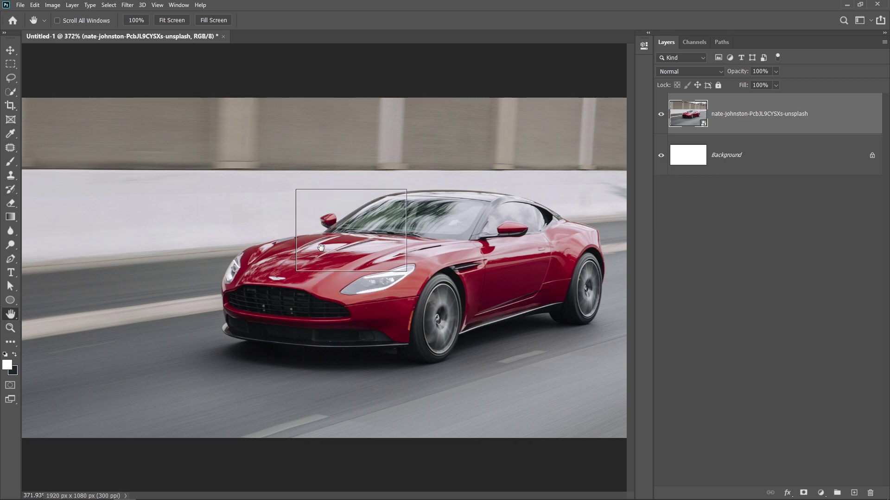
- Center the close-up on the headlight, magnify it to 500%, then fit the photo on screen
{"action": "left_click_drag", "start_coordinate": [310, 261], "coordinate": [351, 295]}
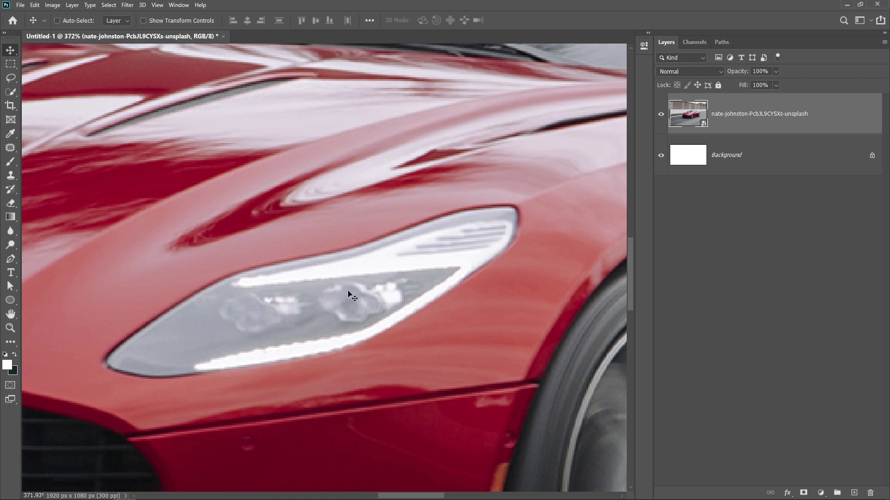
{"action": "scroll", "coordinate": [285, 305], "scroll_direction": "up", "scroll_amount": 2}
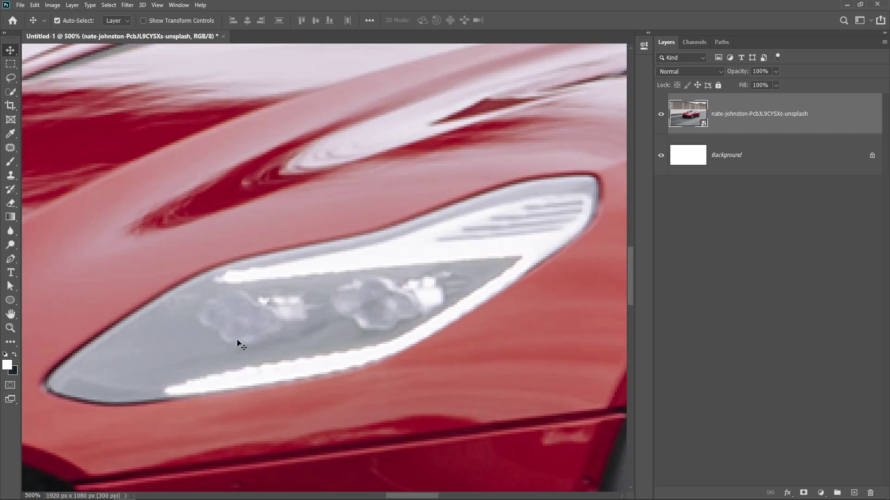
{"action": "key", "text": "ctrl+0"}
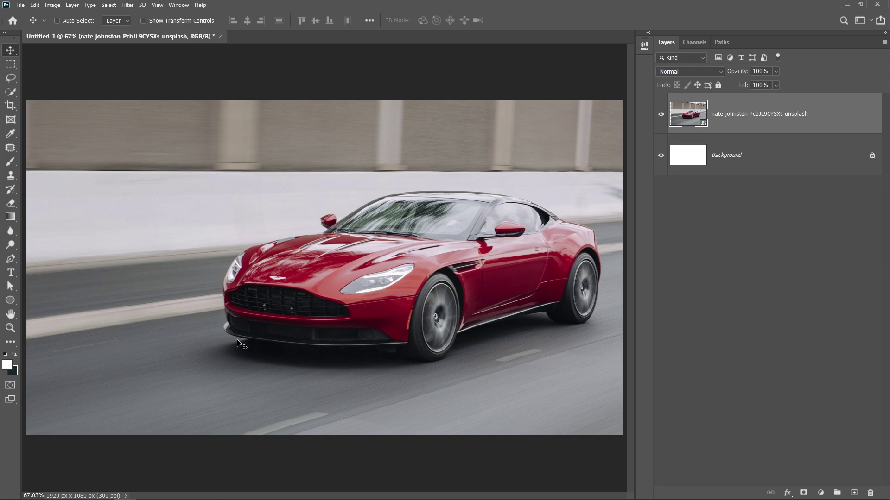
{"action": "scroll", "coordinate": [241, 346], "scroll_direction": "up", "scroll_amount": 5}
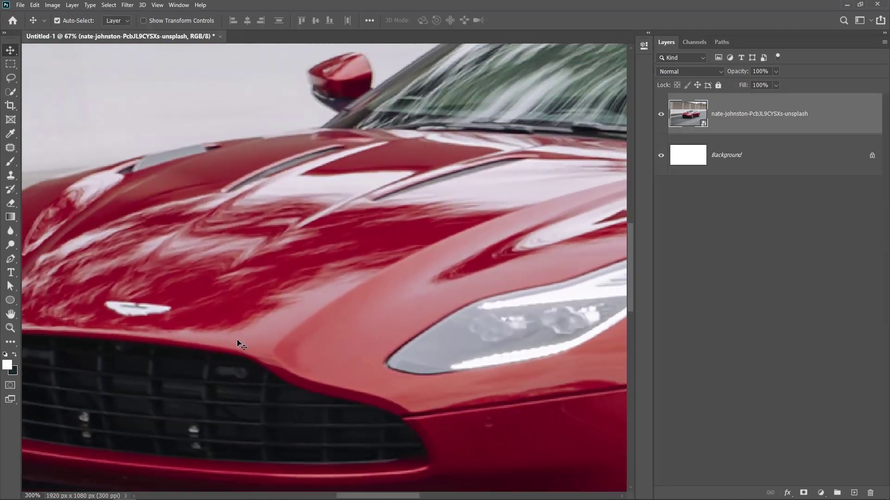
{"action": "scroll", "coordinate": [241, 345], "scroll_direction": "down", "scroll_amount": 4}
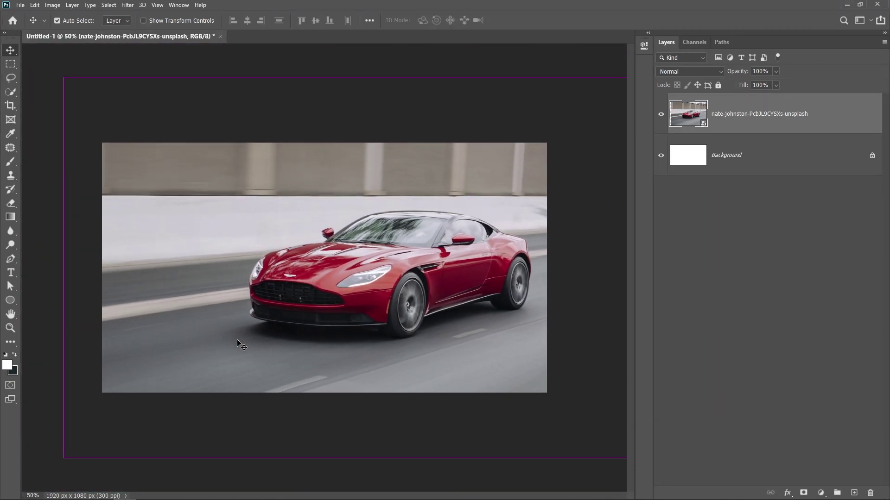
{"action": "scroll", "coordinate": [241, 345], "scroll_direction": "up", "scroll_amount": 1}
{"action": "scroll", "coordinate": [241, 346], "scroll_direction": "up", "scroll_amount": 1}
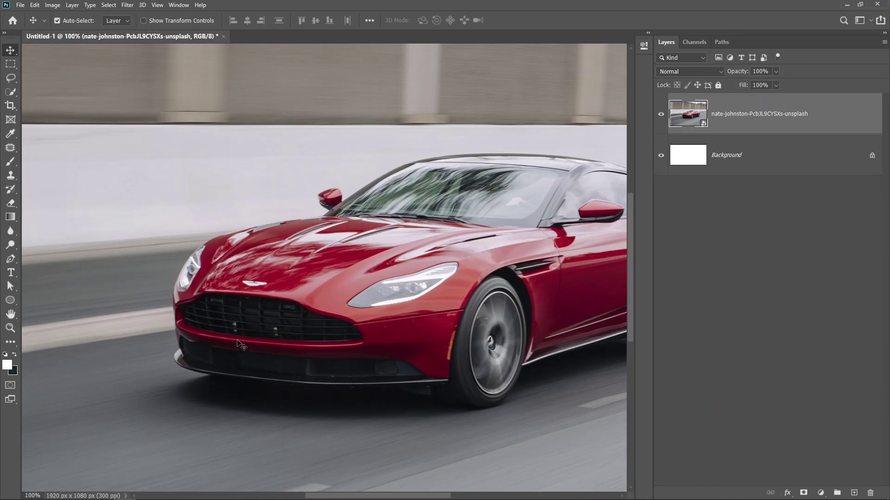
{"action": "scroll", "coordinate": [241, 345], "scroll_direction": "down", "scroll_amount": 1}
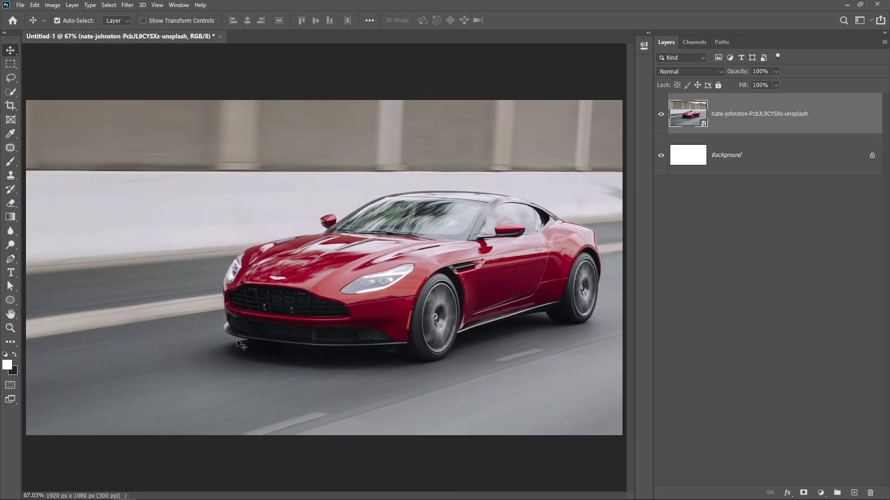
{"action": "key", "text": "ctrl"}
{"action": "key", "text": "ctrl"}
{"action": "scroll", "coordinate": [266, 282], "scroll_direction": "up", "scroll_amount": 2}
{"action": "scroll", "coordinate": [267, 282], "scroll_direction": "up", "scroll_amount": 1}
{"action": "scroll", "coordinate": [267, 282], "scroll_direction": "up", "scroll_amount": 1}
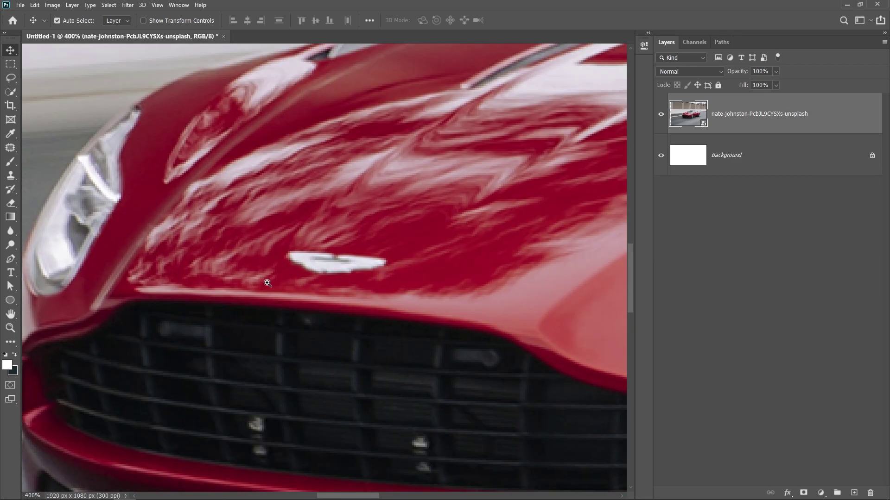
{"action": "key", "text": "ctrl+0"}
{"action": "key", "text": "ctrl"}
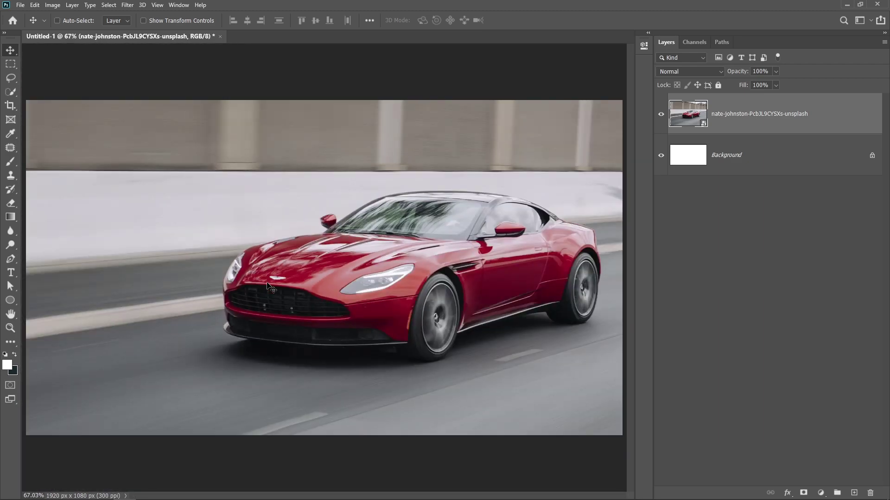
{"action": "key", "text": "z"}
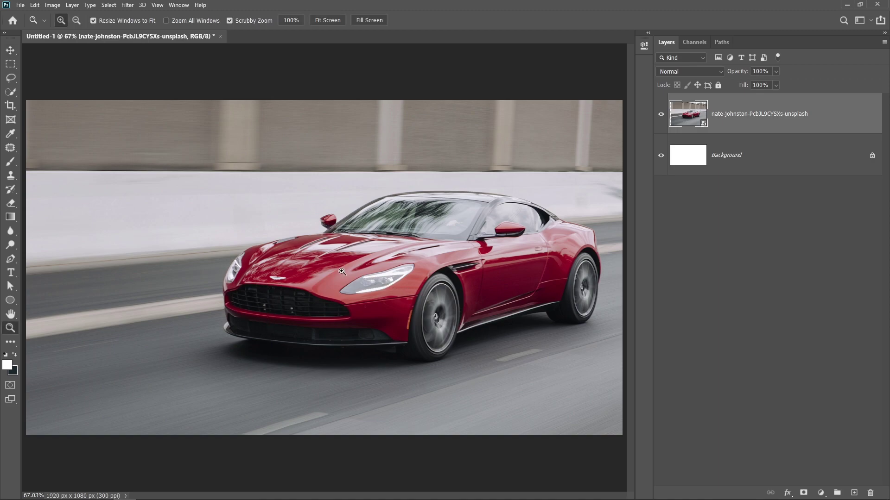
{"action": "mouse_move", "coordinate": [342, 276]}
{"action": "left_mouse_down"}
{"action": "mouse_move", "coordinate": [410, 270]}
{"action": "mouse_move", "coordinate": [340, 273]}
{"action": "mouse_move", "coordinate": [325, 235]}
{"action": "mouse_move", "coordinate": [336, 243]}
{"action": "mouse_move", "coordinate": [282, 247]}
{"action": "mouse_move", "coordinate": [348, 250]}
{"action": "left_mouse_up"}
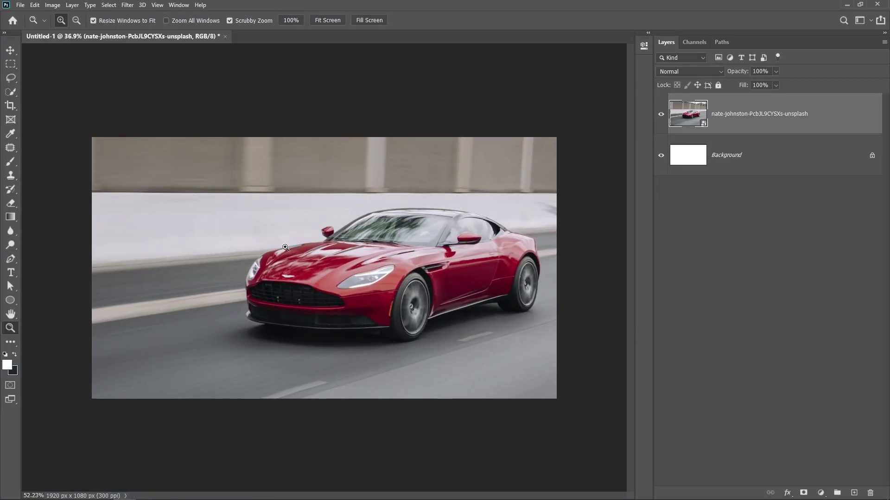
{"action": "key", "text": "v"}
{"action": "key", "text": "h"}
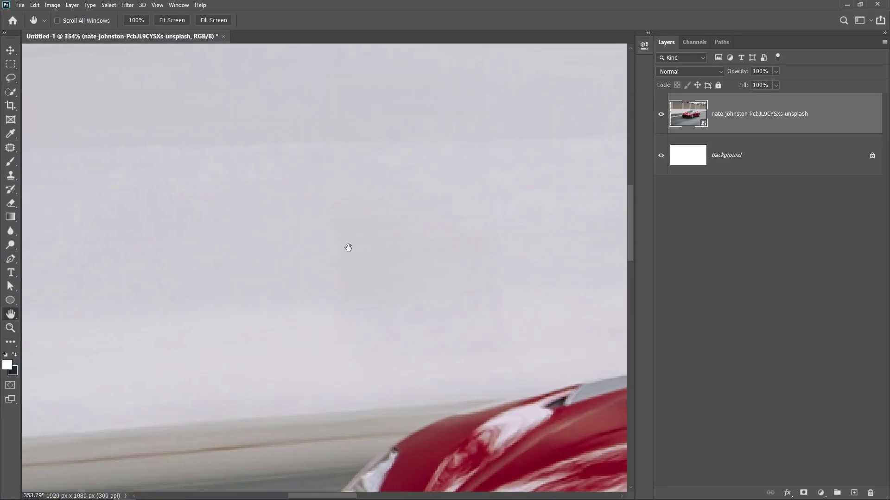
{"action": "mouse_move", "coordinate": [422, 293]}
{"action": "left_mouse_down"}
{"action": "mouse_move", "coordinate": [334, 260]}
{"action": "mouse_move", "coordinate": [536, 233]}
{"action": "left_mouse_up"}
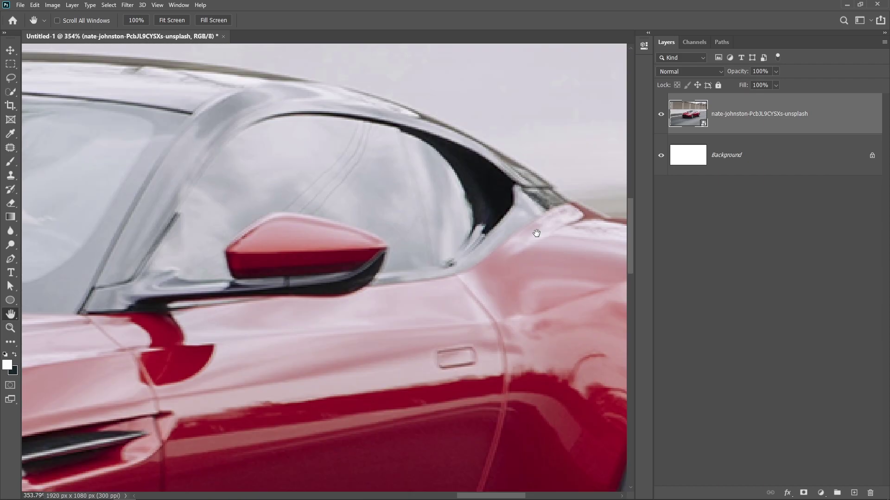
{"action": "mouse_move", "coordinate": [444, 298]}
{"action": "left_mouse_down"}
{"action": "mouse_move", "coordinate": [343, 320]}
{"action": "mouse_move", "coordinate": [254, 280]}
{"action": "left_mouse_up"}
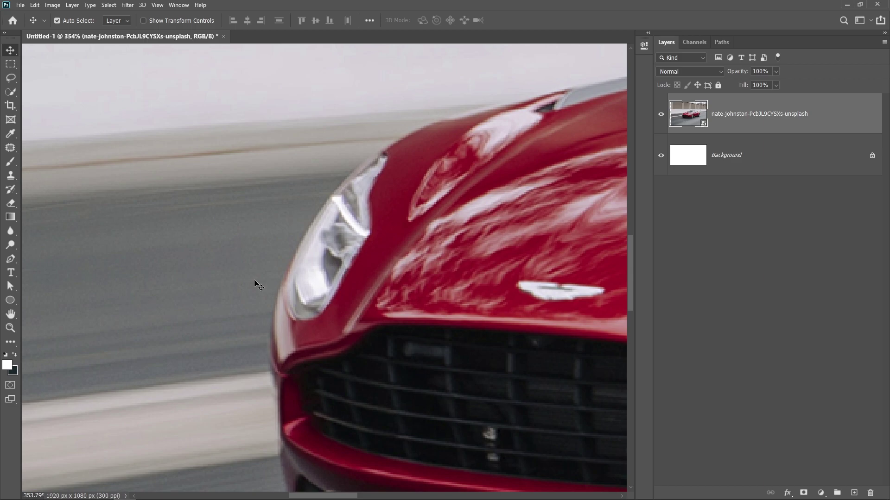
{"action": "key", "text": "ctrl+0"}
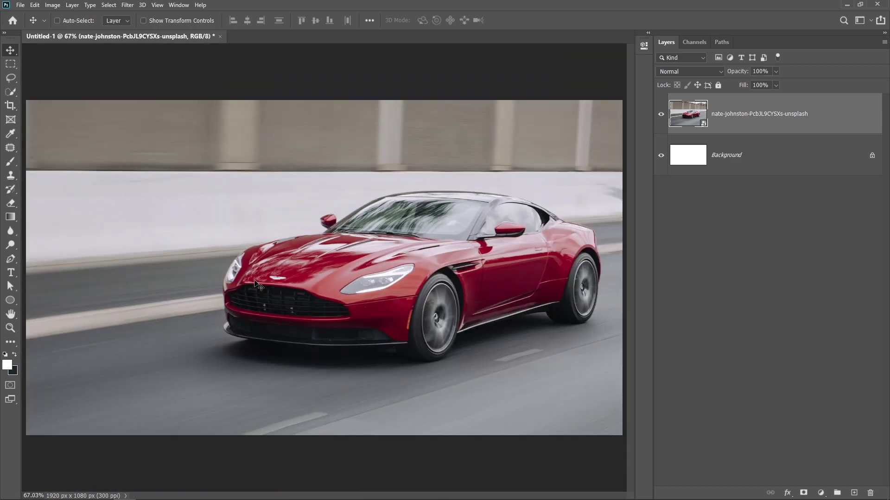